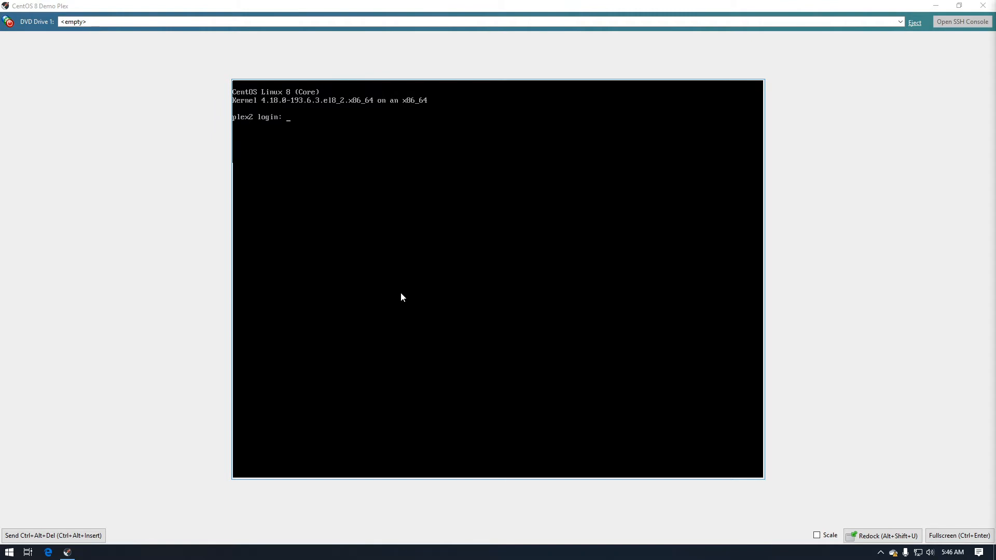
# - Log in as root and install dnf-automatic with 'dnf install dnf-automatic', confirming with y
pyautogui.click(400, 296)
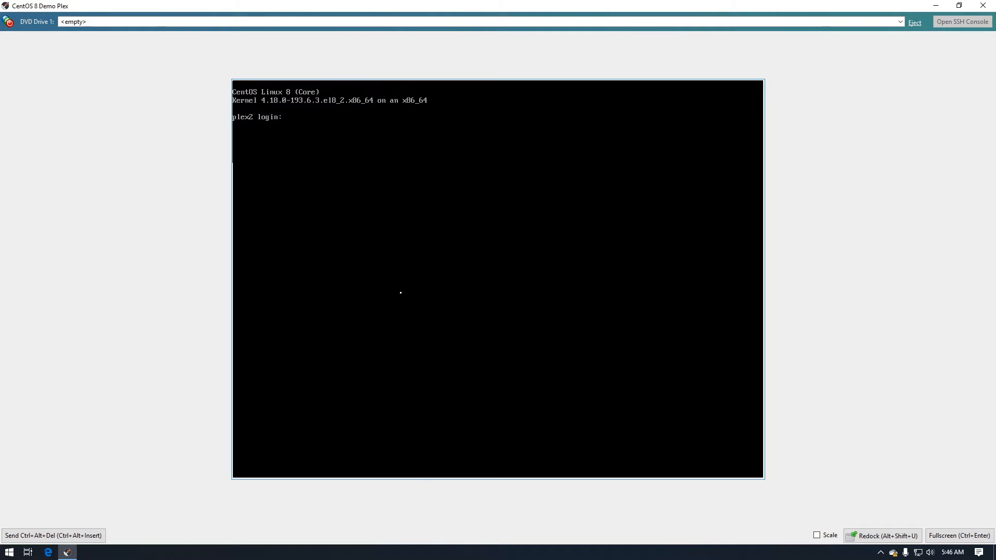
pyautogui.write('root')
pyautogui.press('Return')
pyautogui.press('Return')
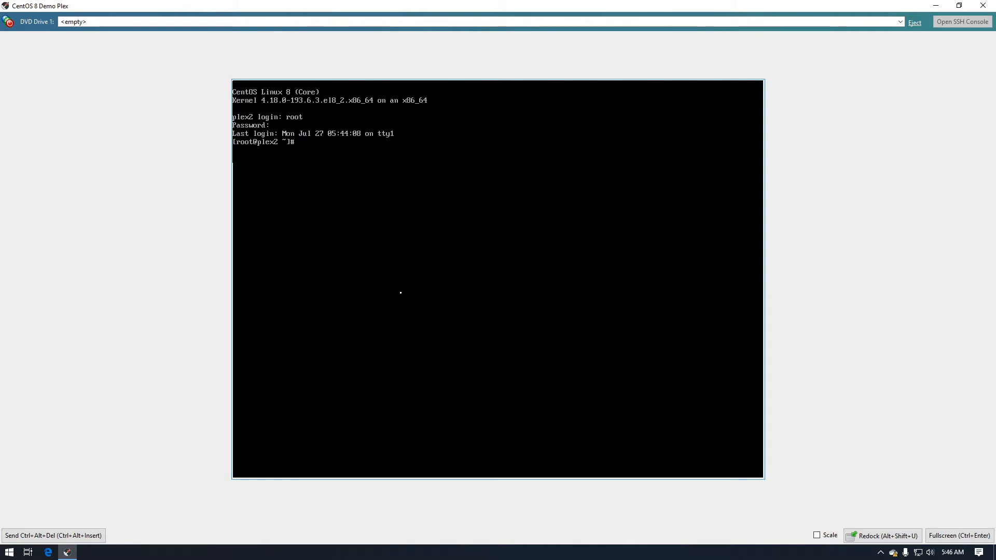
pyautogui.write('dnf')
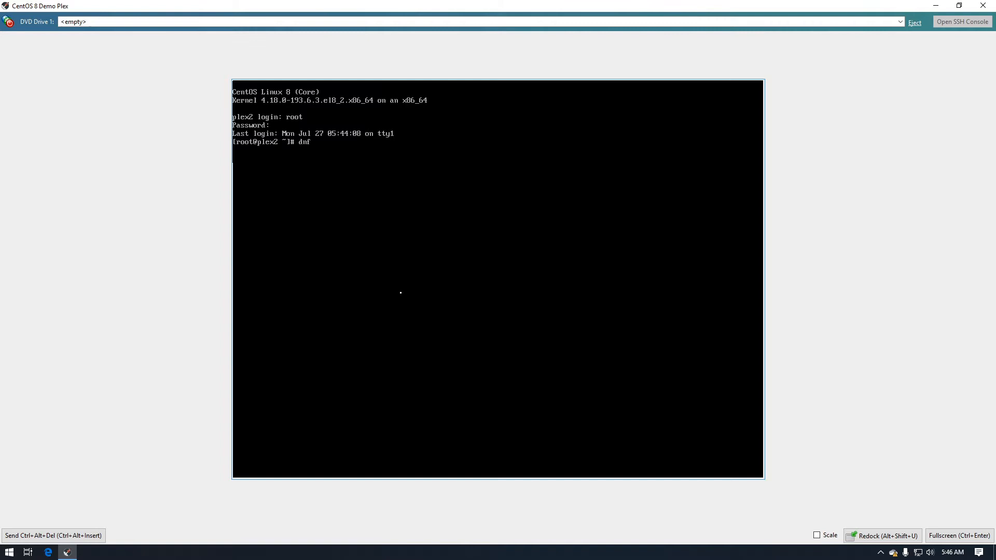
pyautogui.write(' install')
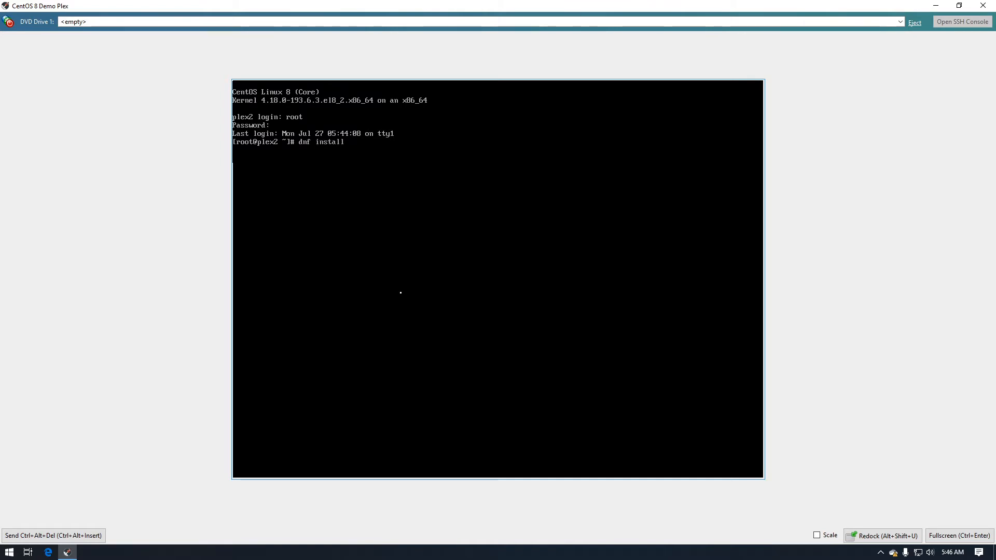
pyautogui.write('nf')
pyautogui.write('a')
pyautogui.write('utom')
pyautogui.write('atic')
pyautogui.write('y')
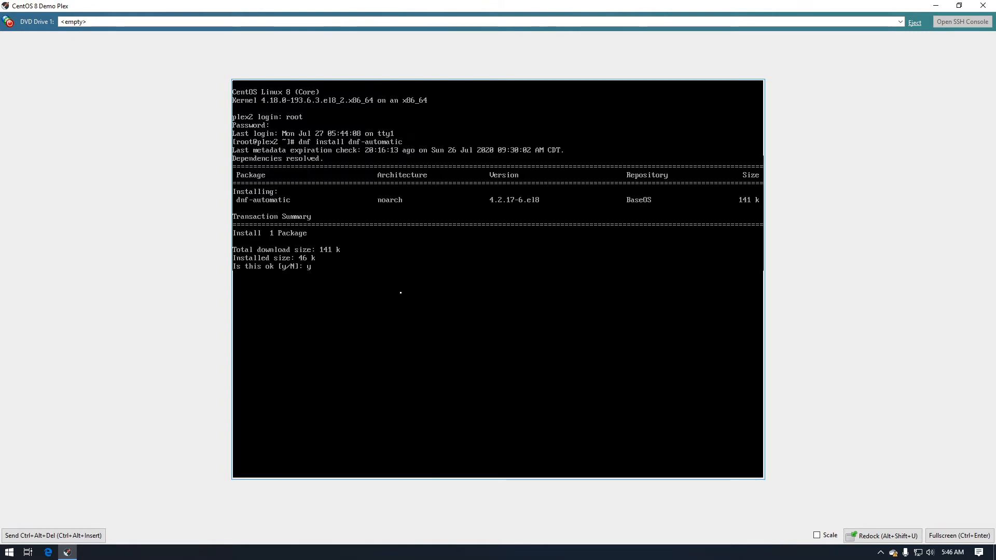
pyautogui.press('Return')
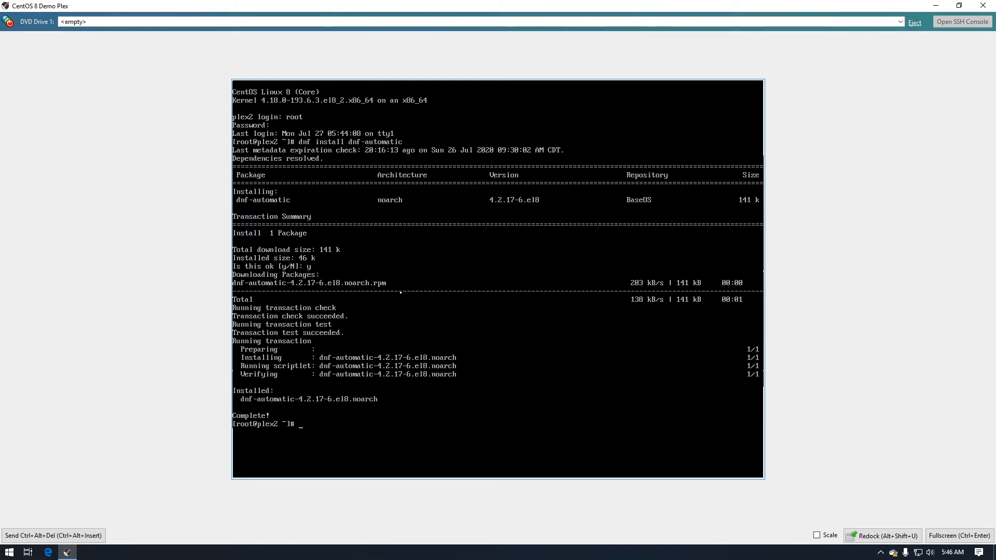
pyautogui.write('rpm -')
pyautogui.write('qi dnf')
pyautogui.write('-autom')
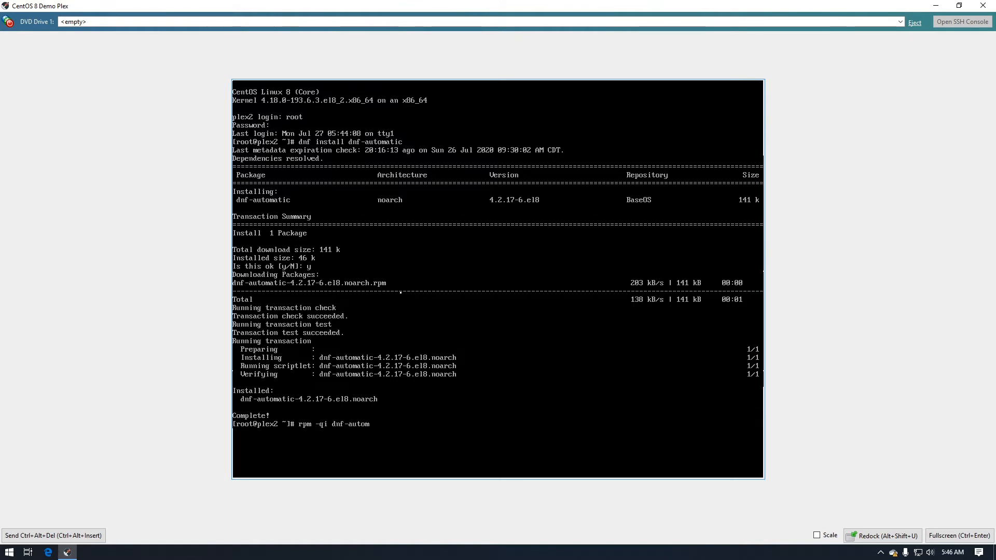
pyautogui.write('atic')
# - Query the dnf-automatic package info with 'rpm -qi dnf-automatic', showing version 4.2.17
pyautogui.press('Return')
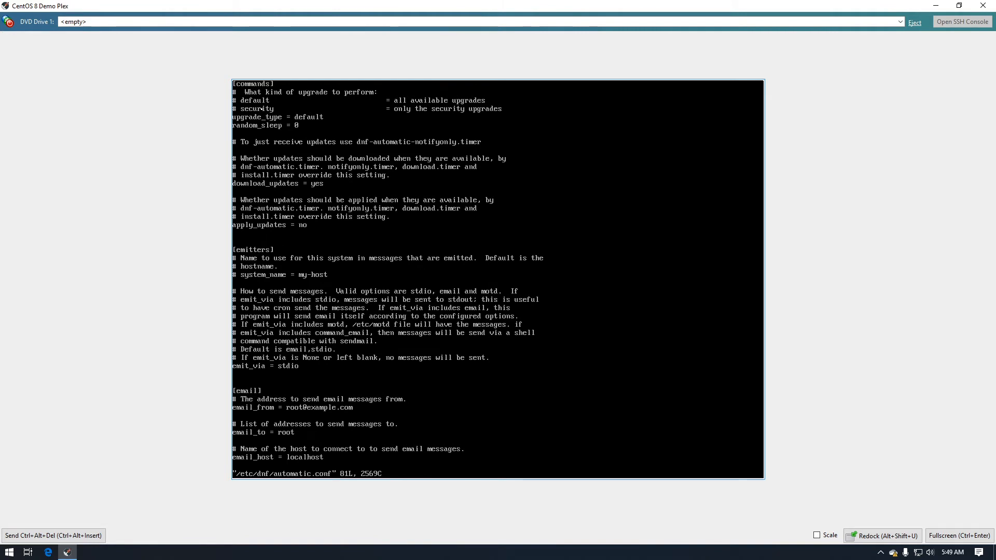
# - Change apply_updates from no to yes in automatic.conf and save with :wq
pyautogui.press('Down')
pyautogui.press('d')
pyautogui.press('w')
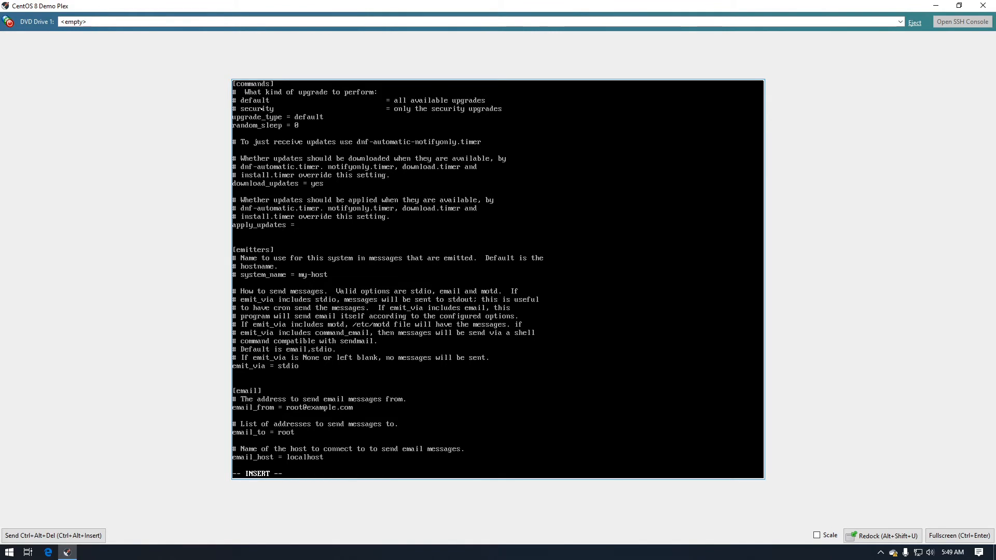
pyautogui.write('yes')
pyautogui.press('Escape')
pyautogui.write(':')
pyautogui.write('wq')
pyautogui.press('Return')
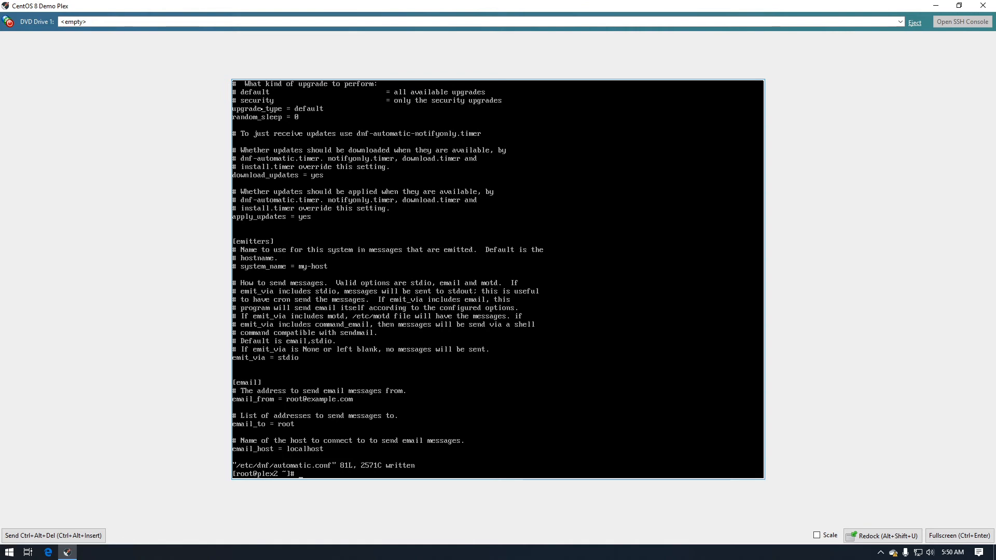
pyautogui.write('hostname')
# - Check the hostname (plex2.localdomain), edit automatic.conf and clear the commented my-host system_name
pyautogui.press('Return')
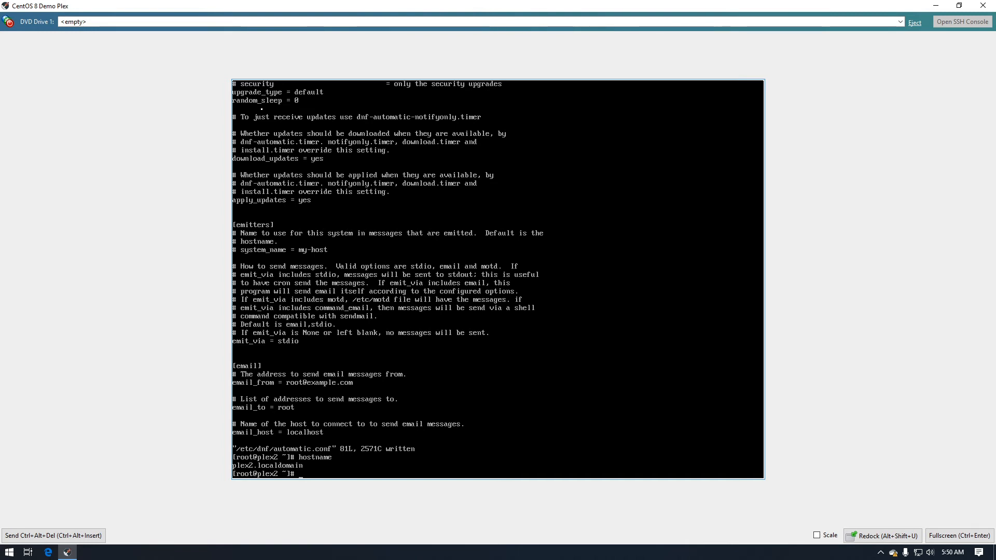
pyautogui.write('vi /etc/dnf/automatic.conf')
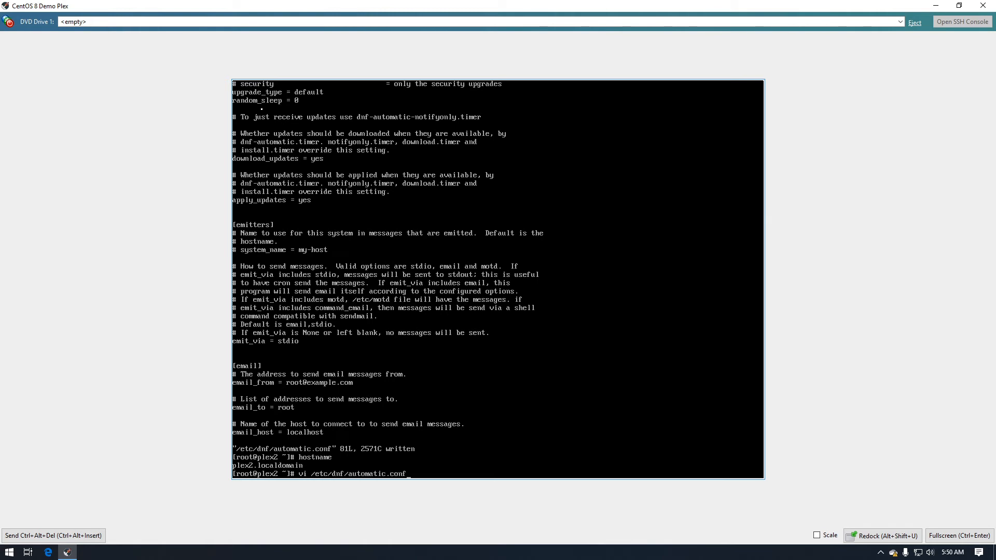
pyautogui.press('Return')
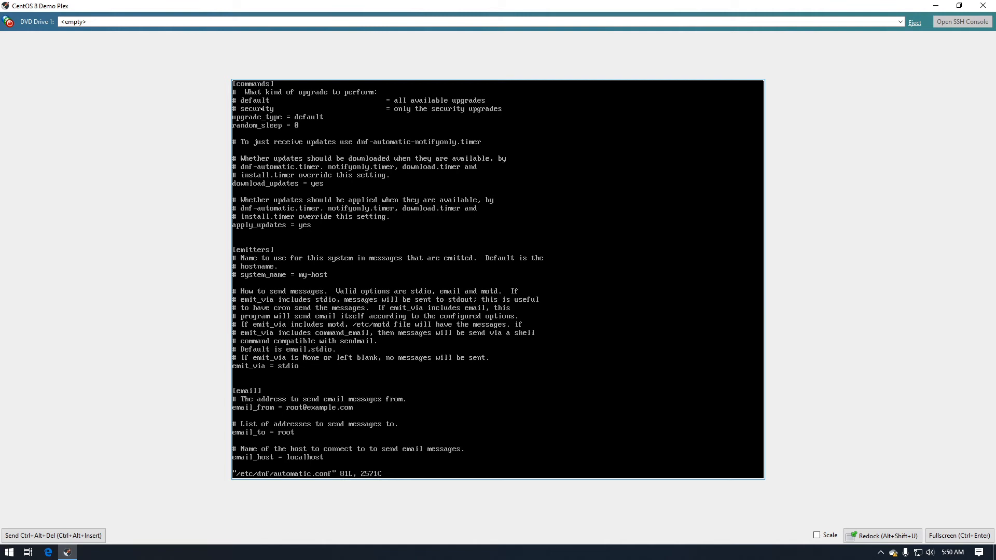
pyautogui.press('x')
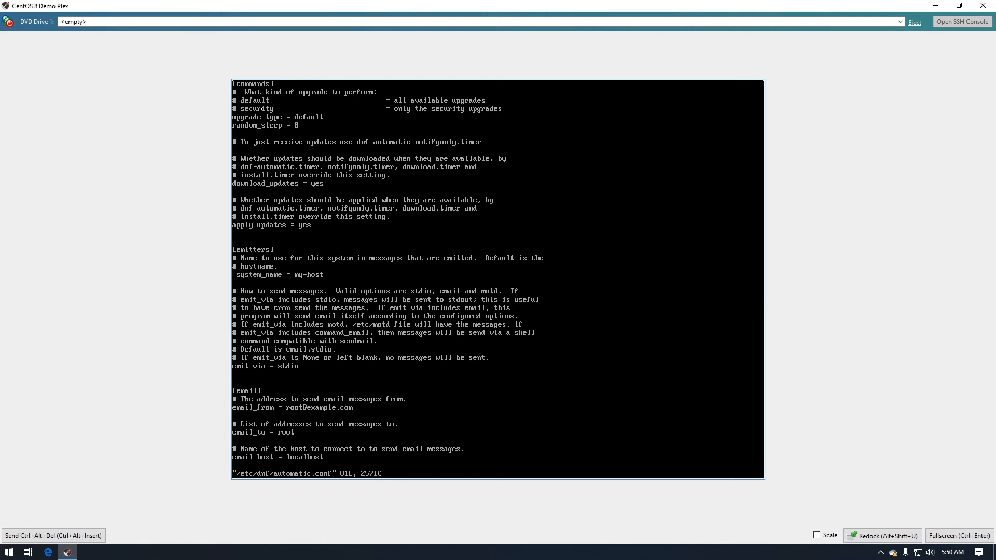
pyautogui.press('x')
pyautogui.press('x')
pyautogui.press('x')
pyautogui.press('x')
pyautogui.press('x')
pyautogui.press('x')
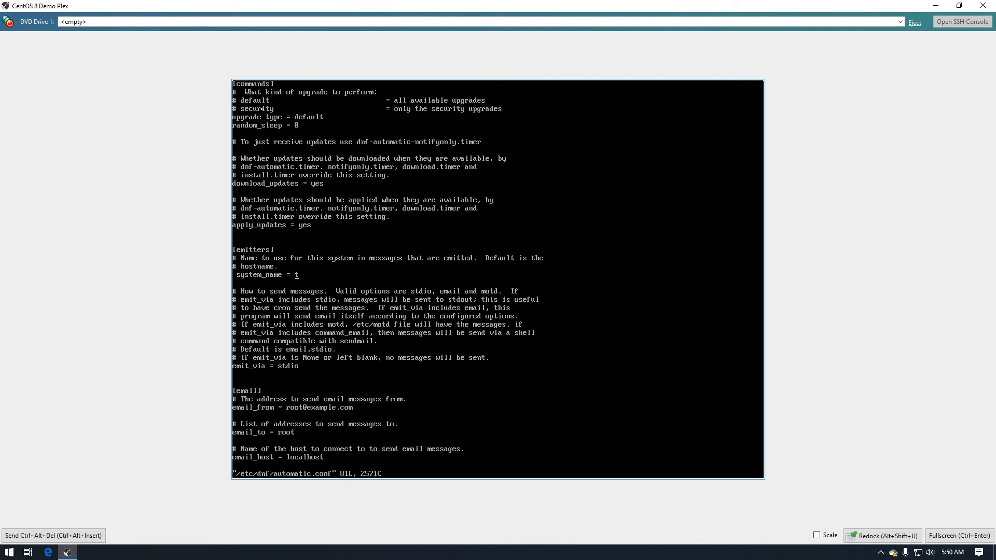
pyautogui.press('x')
pyautogui.write('a')
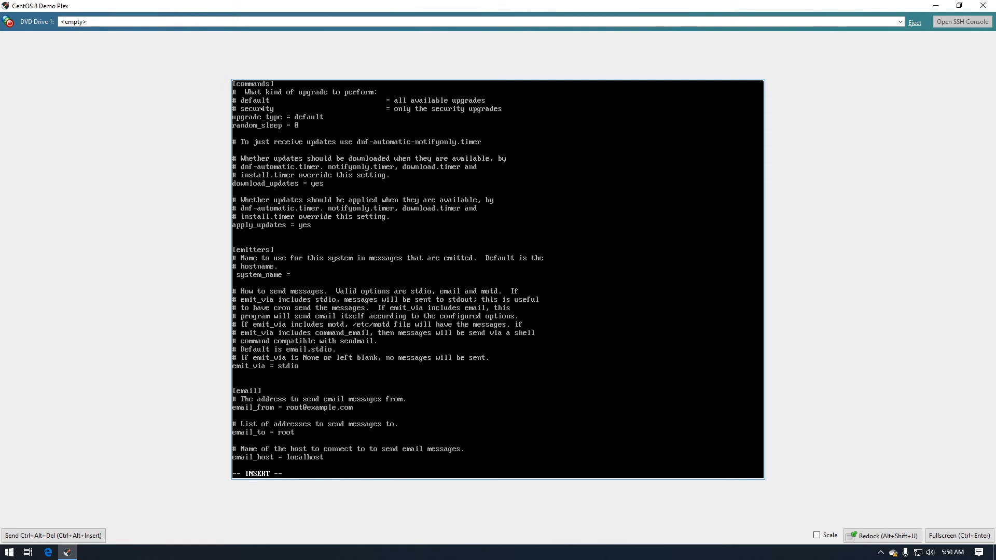
pyautogui.write('plex3')
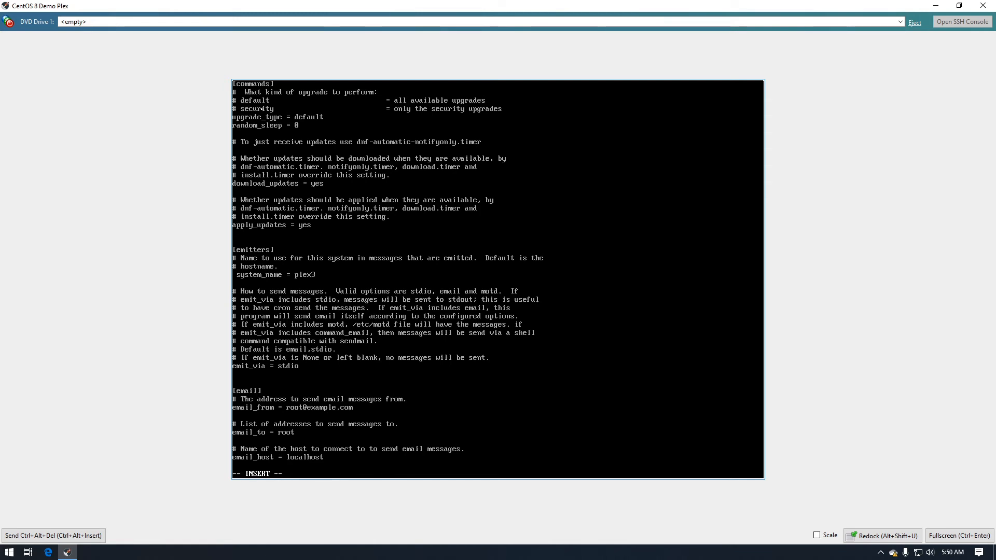
# - Set system_name to plex2, save the config and reopen /etc/dnf/automatic.conf
pyautogui.press('BackSpace')
pyautogui.write('2')
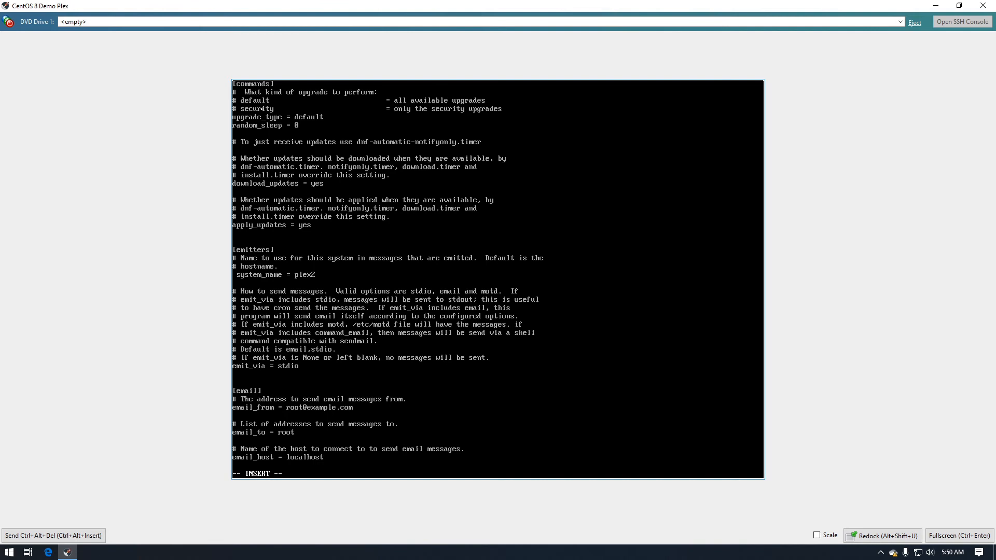
pyautogui.press('Escape')
pyautogui.write(':wq')
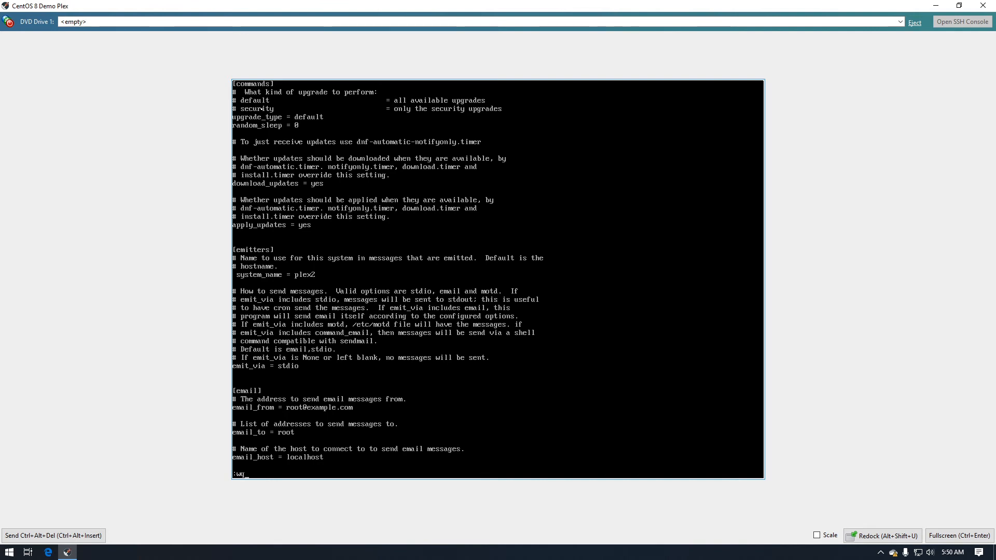
pyautogui.press('Return')
pyautogui.press('Up')
pyautogui.press('Return')
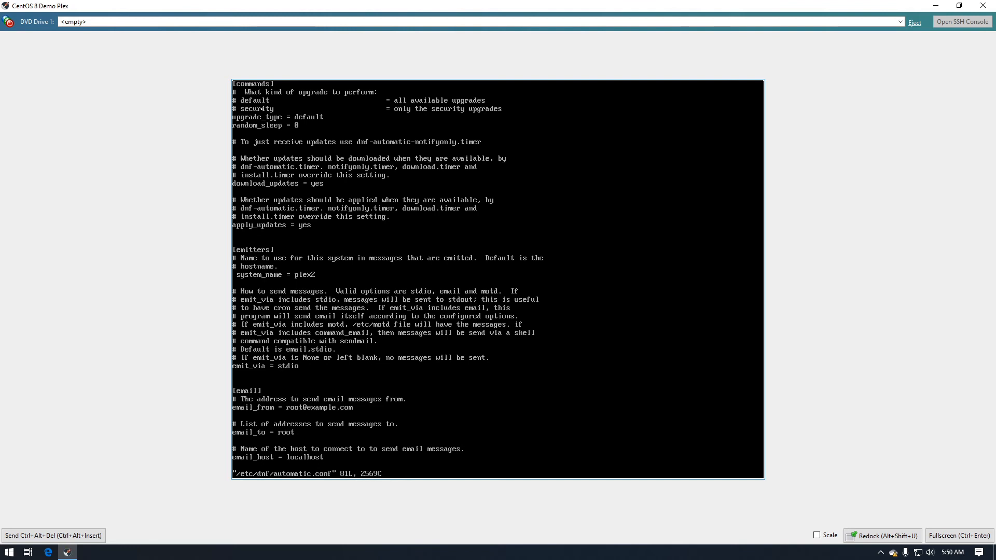
# - Replace emit_via value stdio with motd and save the config with :wq after the :q error
pyautogui.press('x')
pyautogui.press('x')
pyautogui.press('x')
pyautogui.press('x')
pyautogui.press('a')
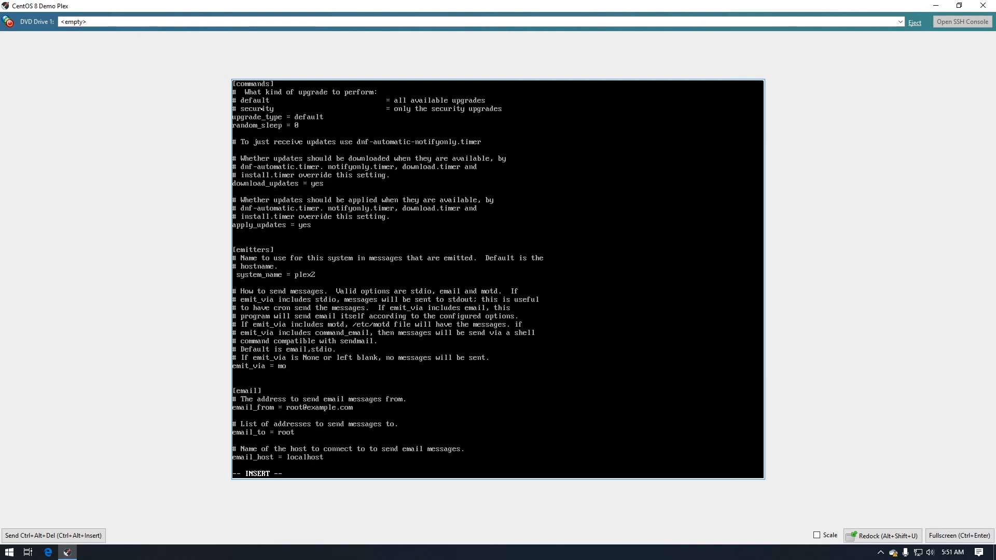
pyautogui.write('td')
pyautogui.press('Escape')
pyautogui.write(':q')
pyautogui.press('Return')
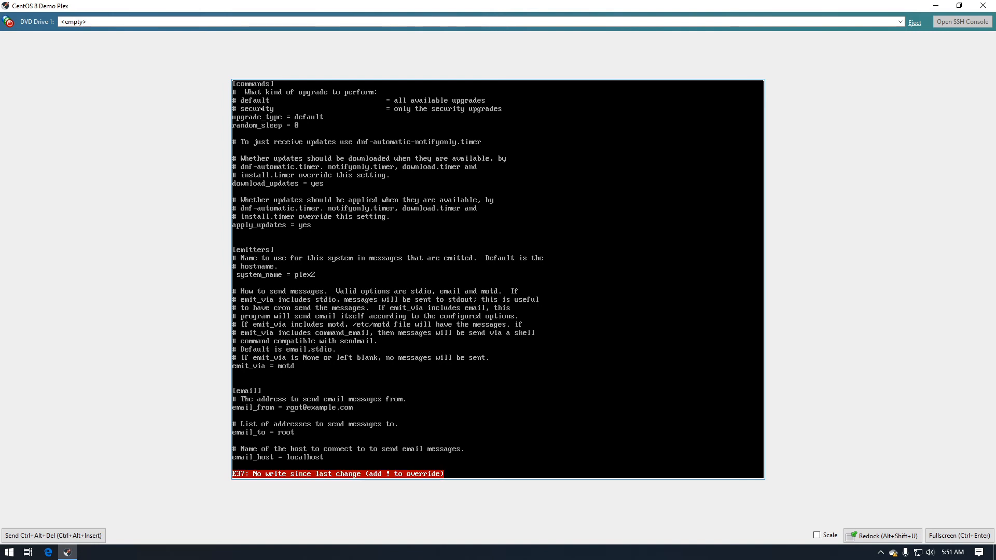
pyautogui.write(':wq')
pyautogui.press('Return')
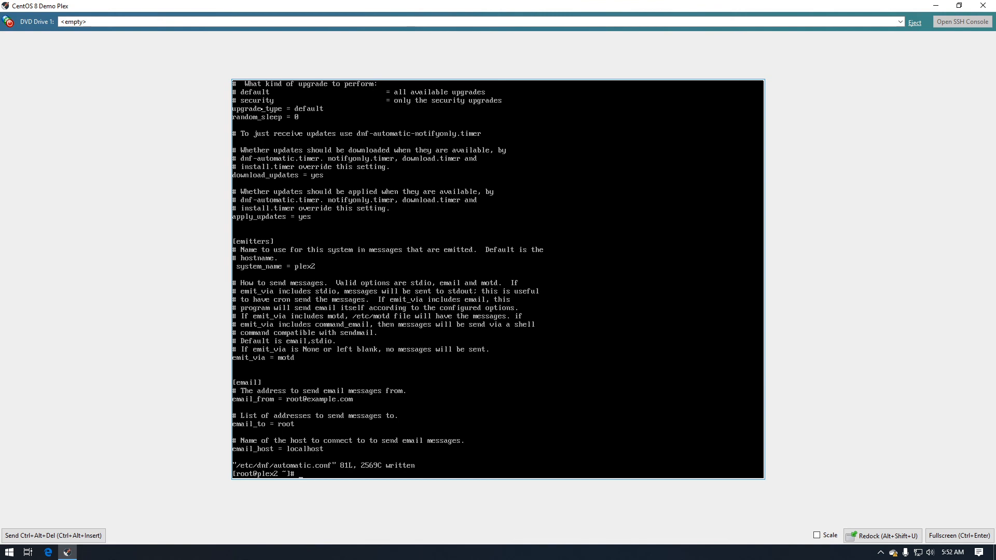
pyautogui.write('systemctl ')
pyautogui.write('enable --n')
pyautogui.write('ow dnf-')
pyautogui.write('a')
pyautogui.write('utomatic.ti')
pyautogui.write('mer')
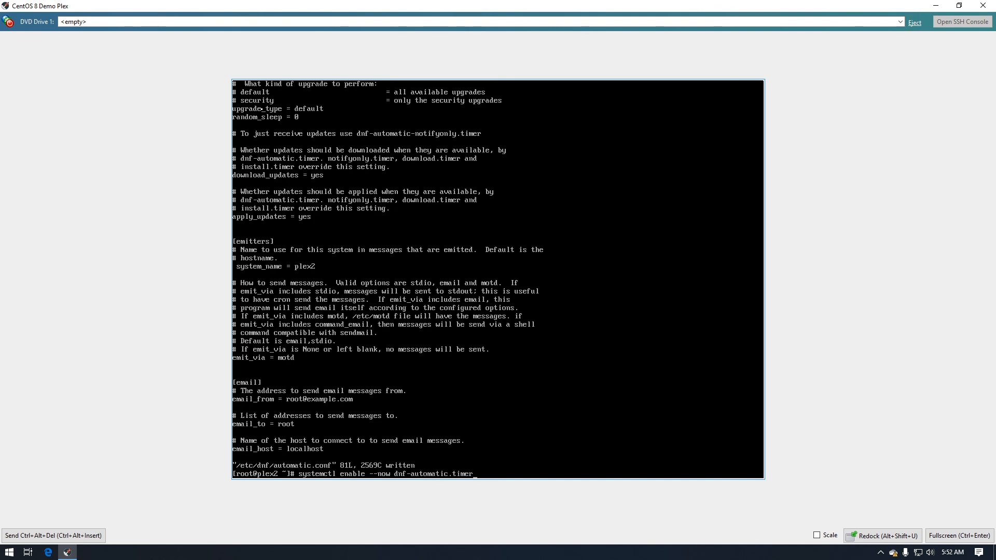
# - Run 'systemctl enable --now dnf-automatic.timer' to enable and start the timer
pyautogui.press('Return')
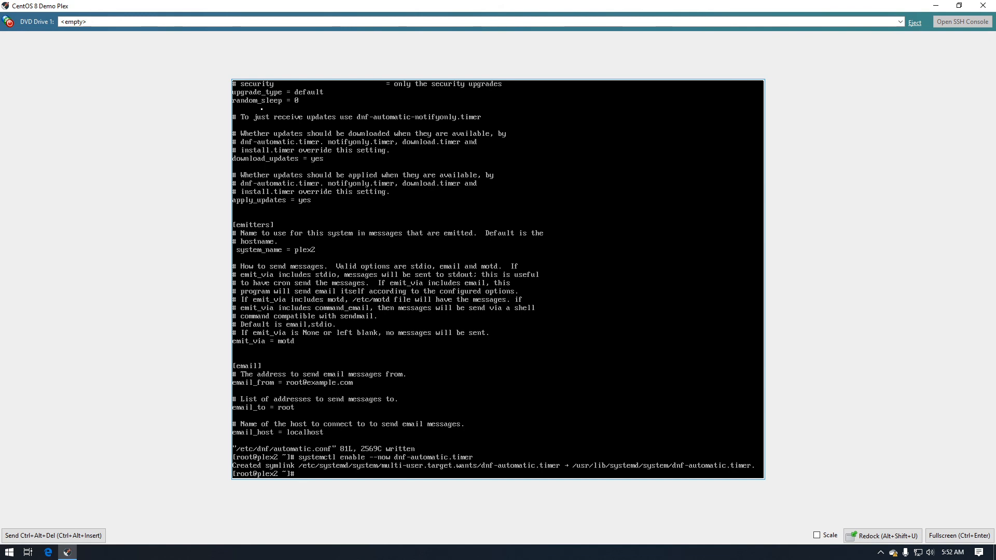
pyautogui.write('syste')
# - Run 'systemctl list-timers *dnf-*' to show dnf-automatic.timer and dnf-makecache.timer scheduled
pyautogui.hotkey('ctrl', 'u')
pyautogui.write('system')
pyautogui.write(' list-tim')
pyautogui.write('ers')
pyautogui.write(' *')
pyautogui.write('dnf-*')
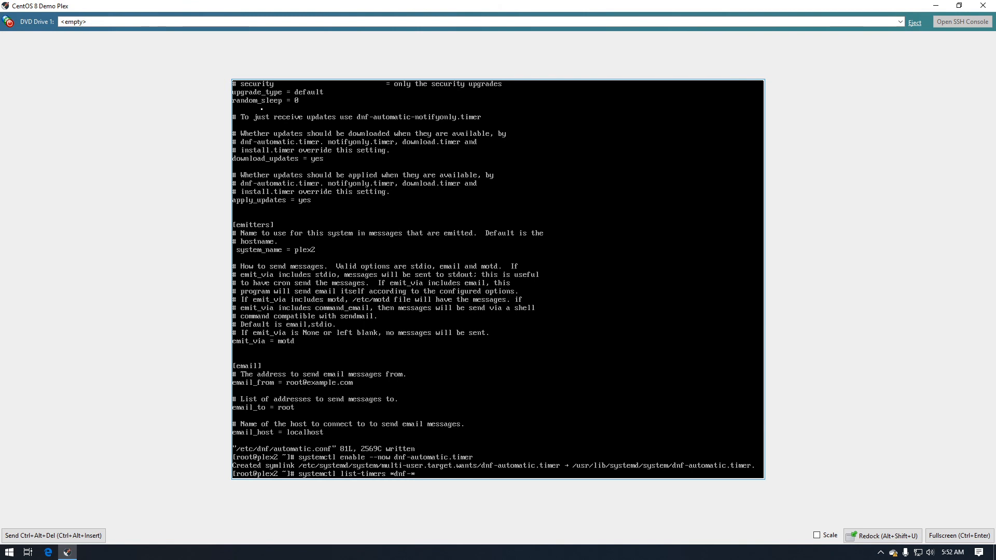
pyautogui.press('Return')
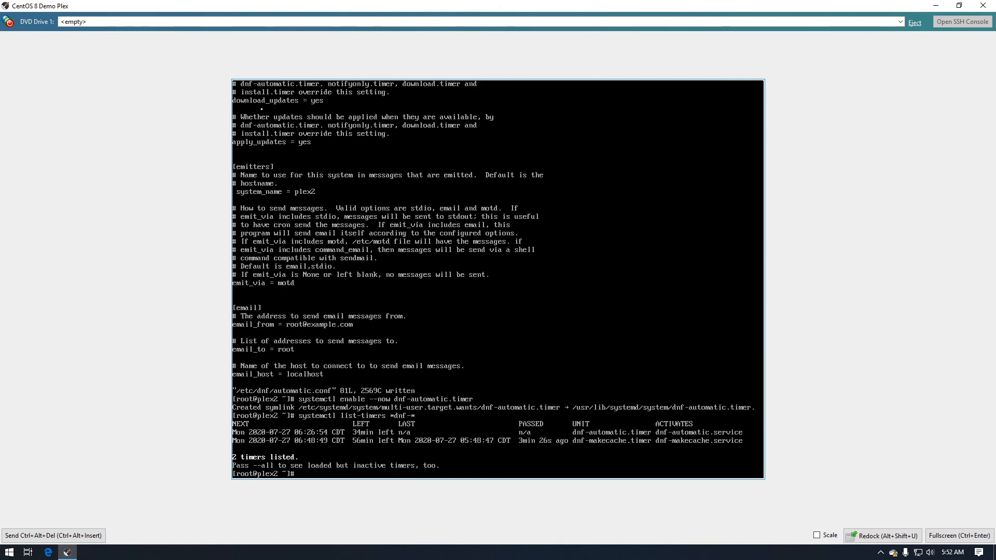